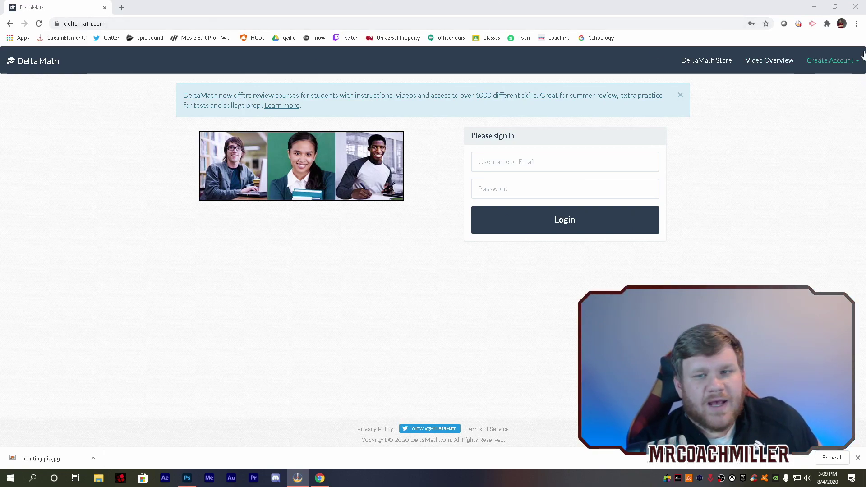
Choose Student under Create Account and start entering the teacher's class code
{"action": "left_click", "coordinate": [830, 59]}
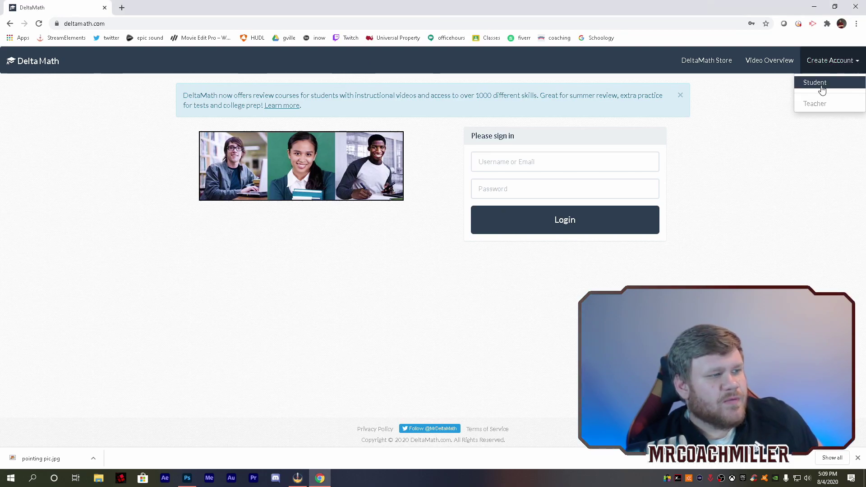
{"action": "left_click", "coordinate": [821, 86]}
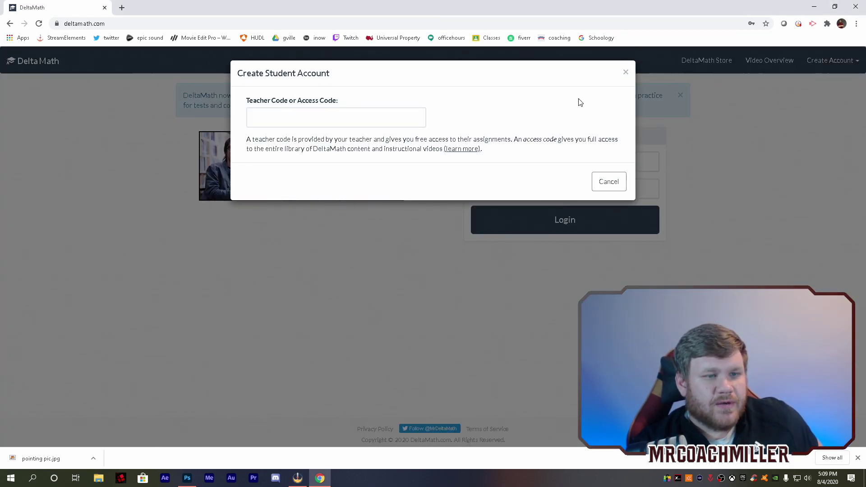
{"action": "left_click", "coordinate": [322, 115]}
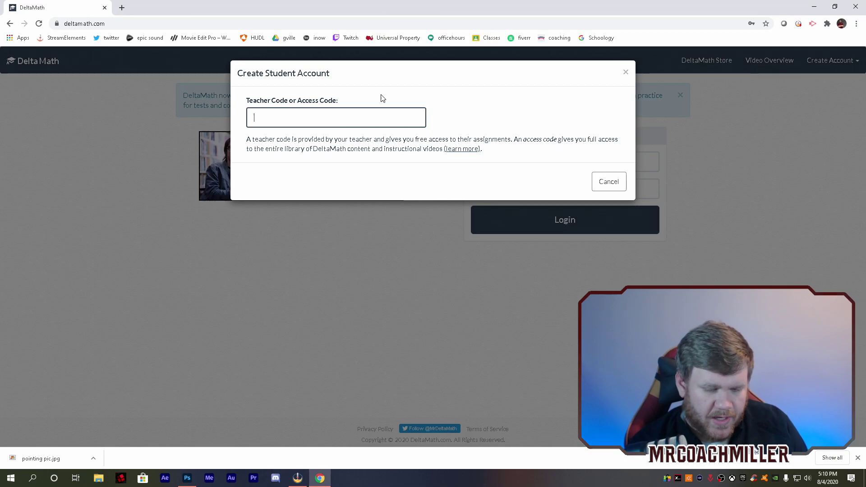
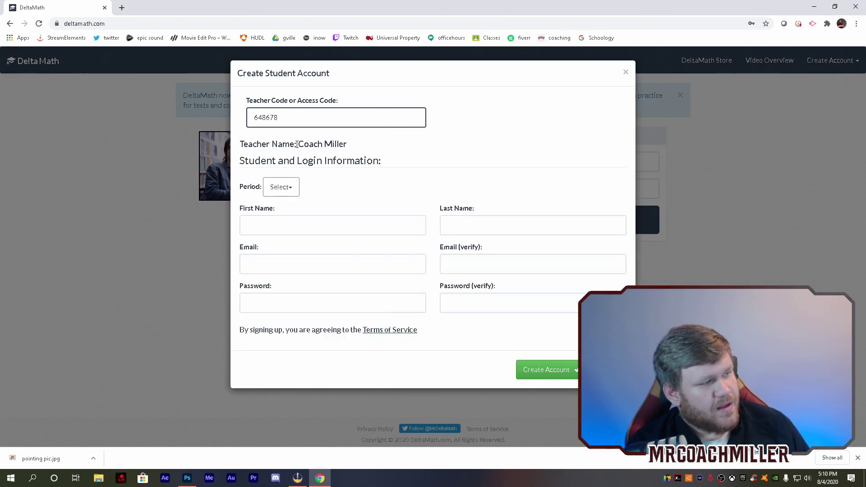
Enter the student's first and last name, correcting a typo in the last name
{"action": "left_click", "coordinate": [329, 226]}
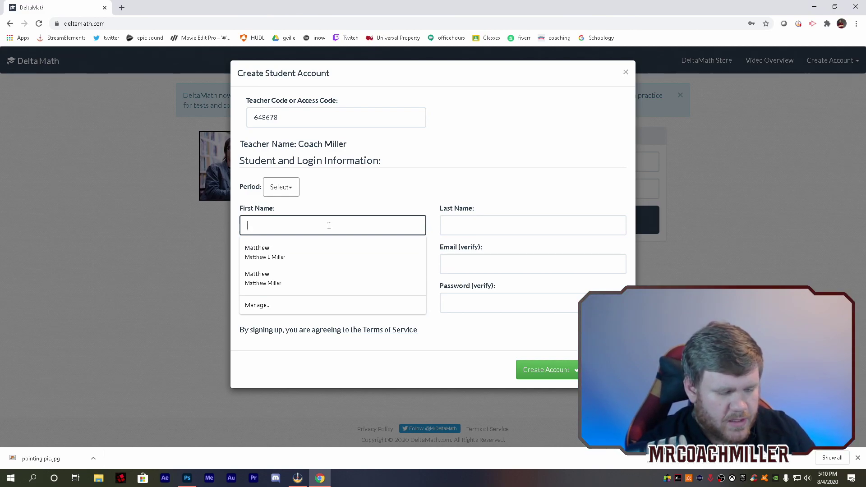
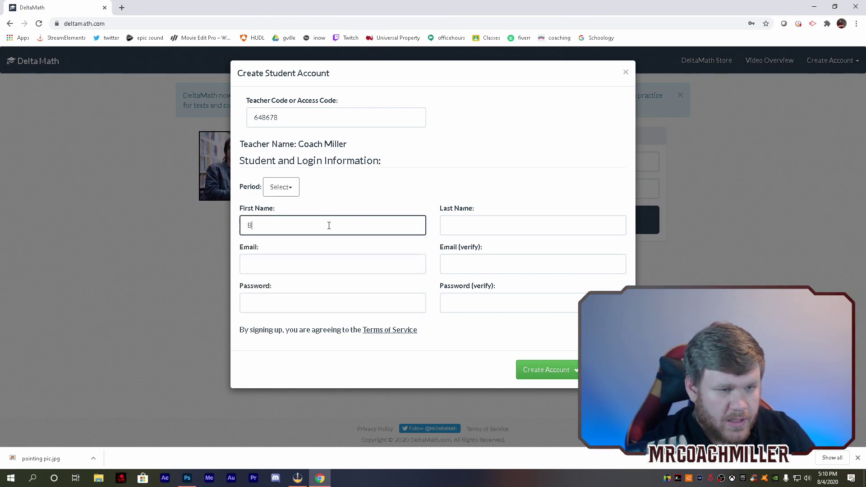
{"action": "key", "text": "Tab"}
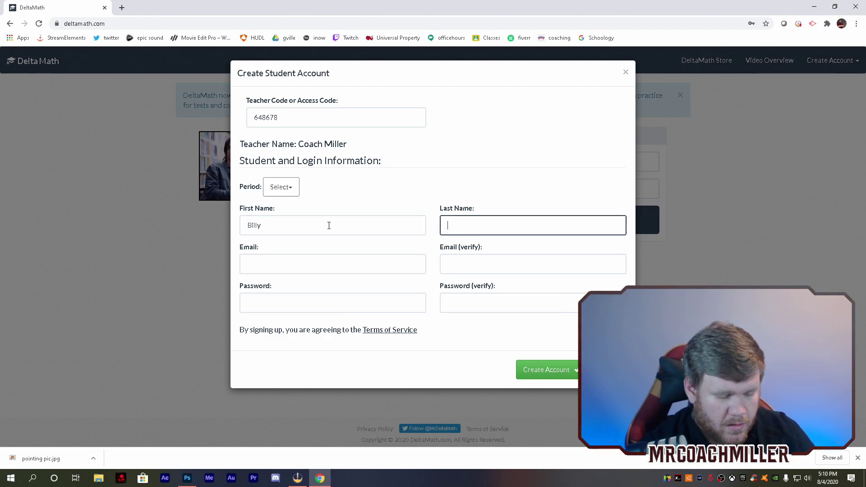
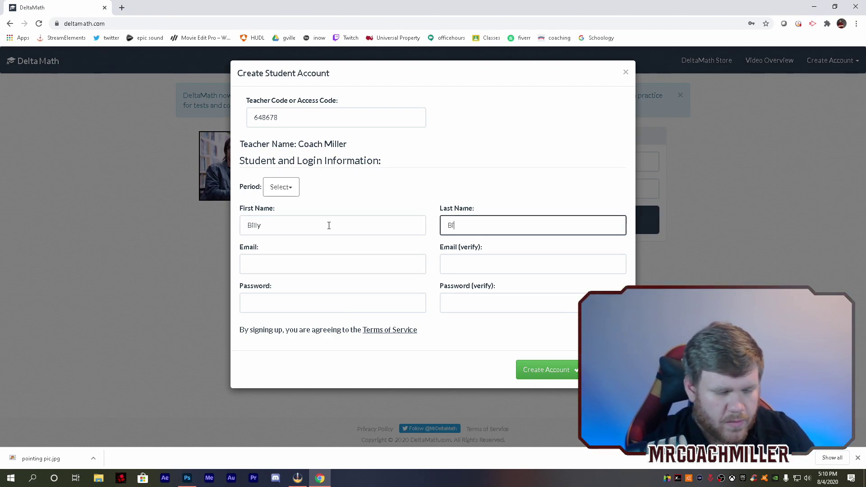
Fill the email from a saved address and copy it into the email confirmation field
{"action": "left_click", "coordinate": [303, 264]}
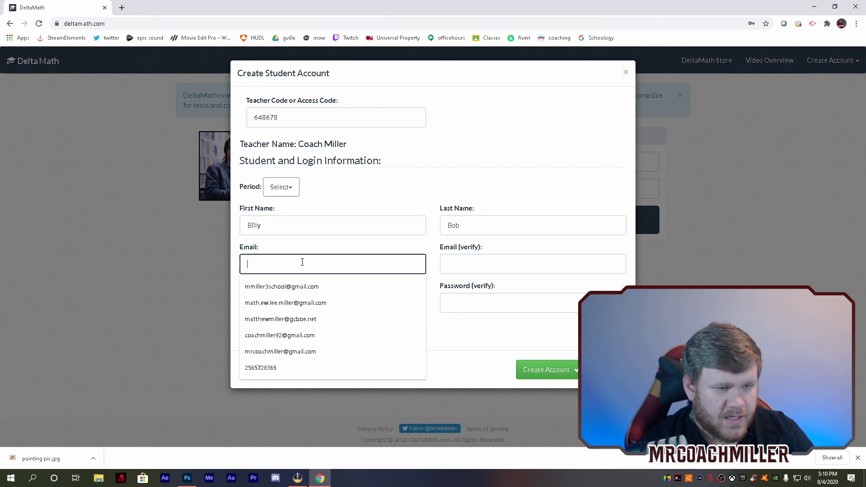
{"action": "left_click", "coordinate": [305, 304]}
{"action": "left_click", "coordinate": [482, 264]}
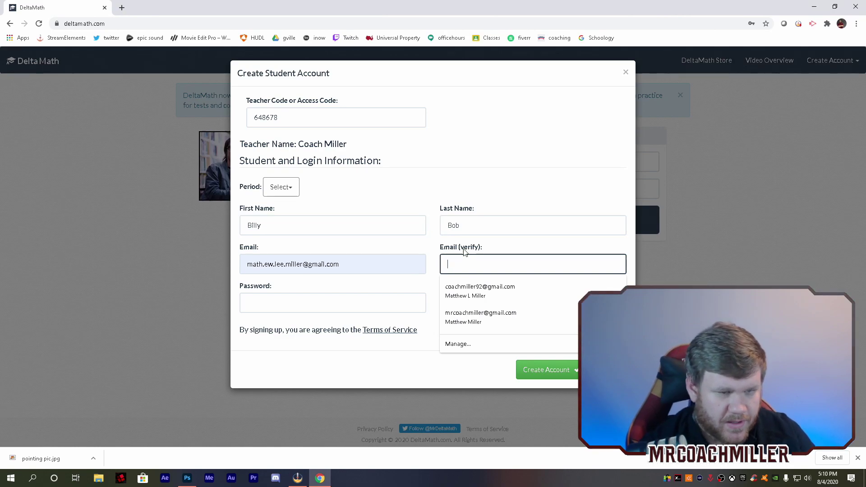
{"action": "left_click_drag", "start_coordinate": [353, 266], "coordinate": [225, 276]}
{"action": "key", "text": "ctrl+c"}
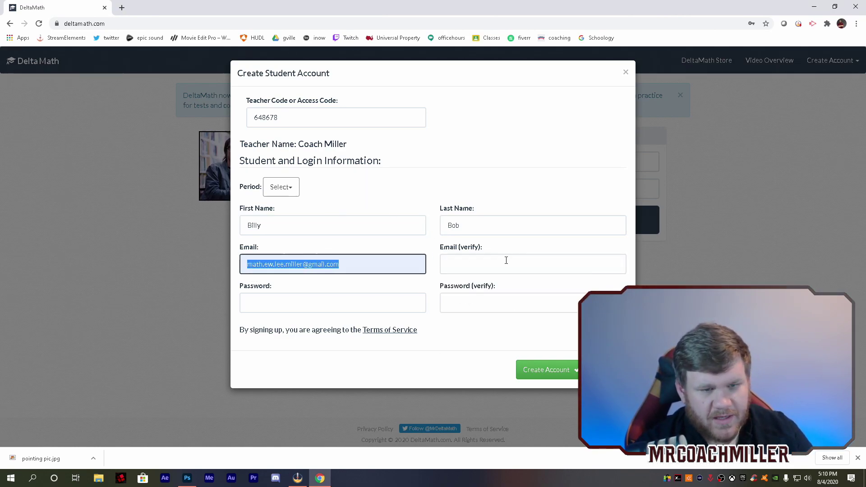
{"action": "left_click", "coordinate": [506, 263]}
{"action": "key", "text": "ctrl+v"}
Enter the account password and confirm it
{"action": "left_click", "coordinate": [322, 300]}
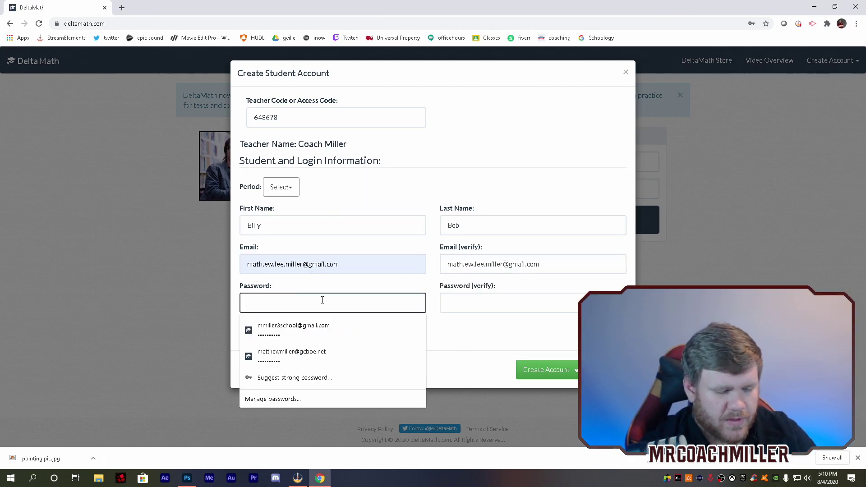
{"action": "type", "text": "**********"}
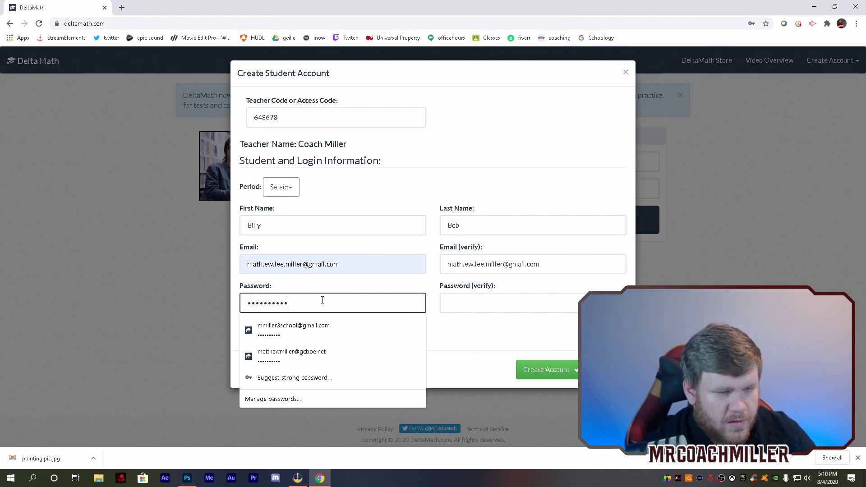
{"action": "key", "text": "Tab"}
{"action": "type", "text": "******"}
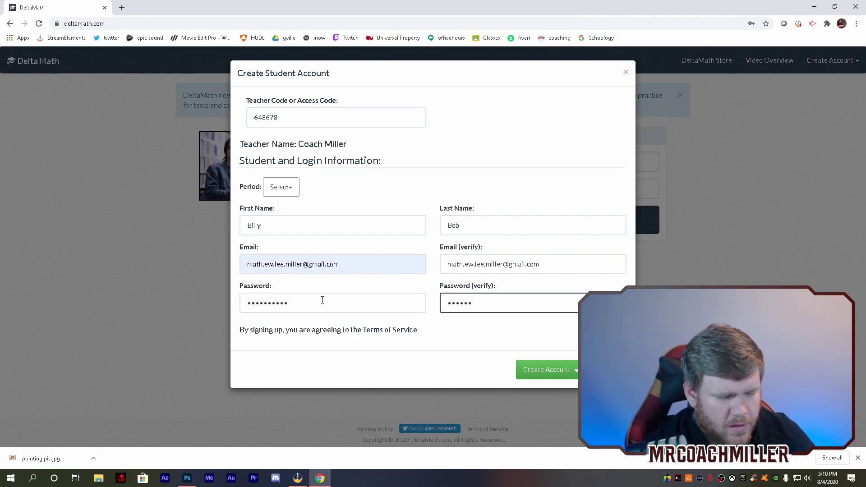
{"action": "type", "text": "****"}
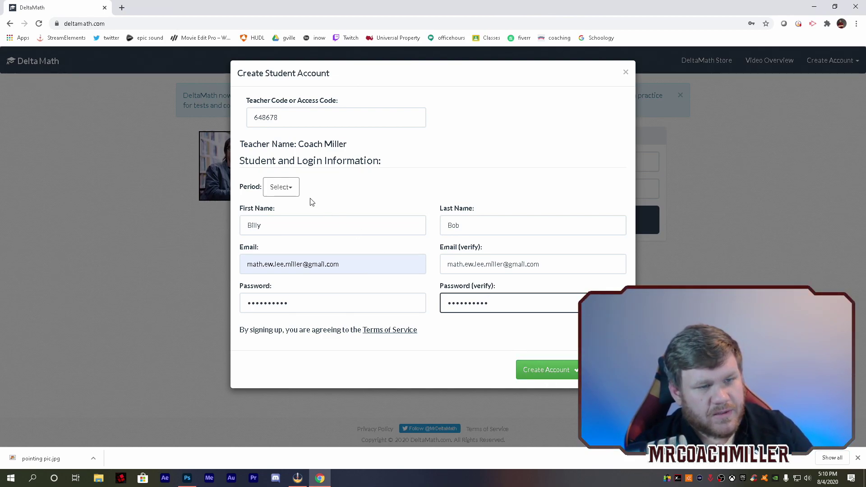
Put the student in 1st period, create the account, and dismiss the success notice
{"action": "left_click", "coordinate": [283, 188]}
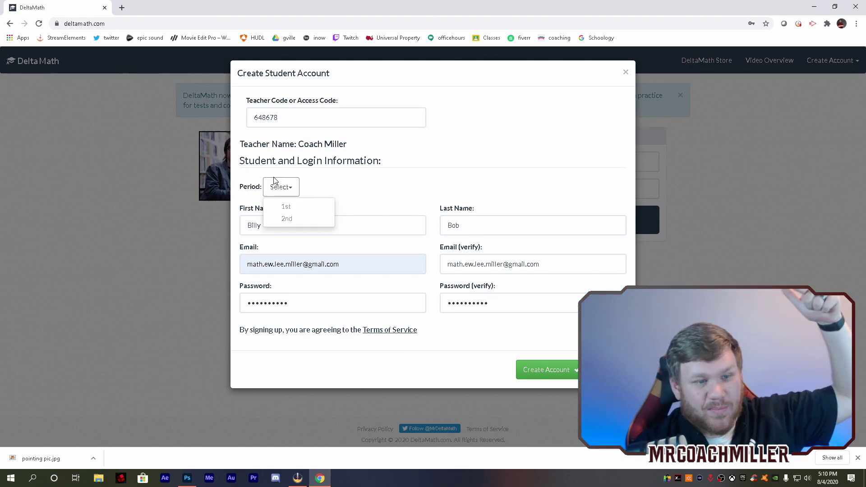
{"action": "left_click", "coordinate": [284, 206]}
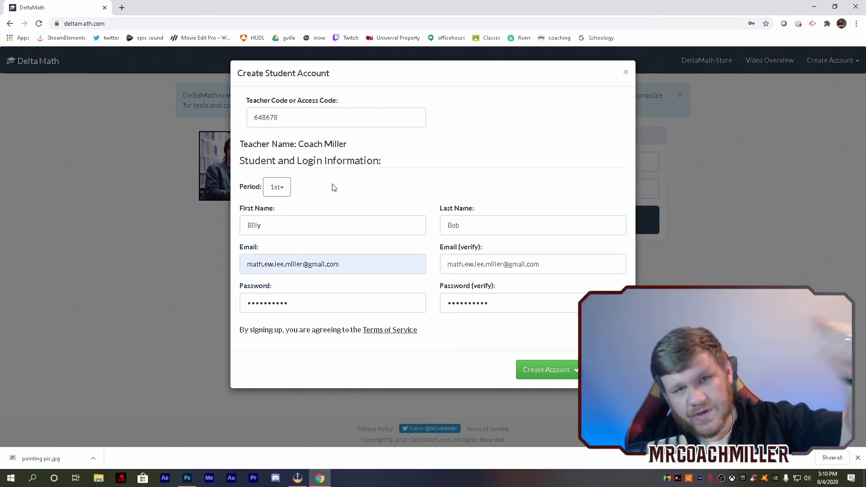
{"action": "left_click", "coordinate": [532, 367]}
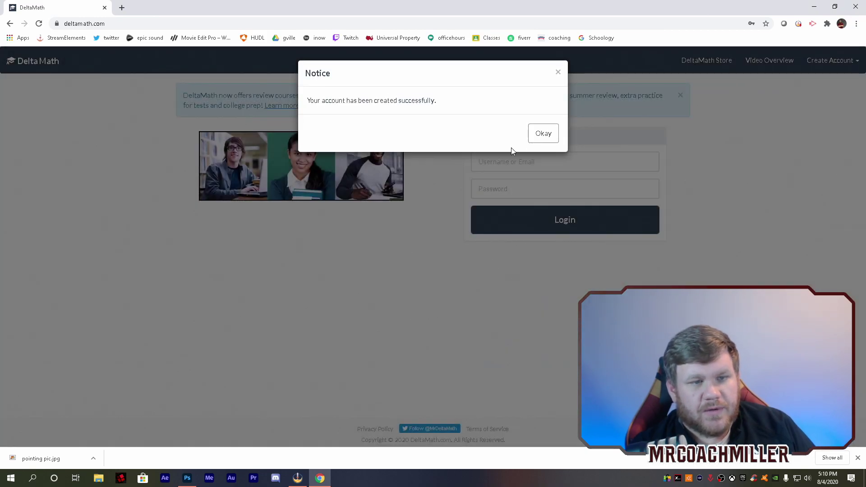
{"action": "left_click", "coordinate": [542, 134]}
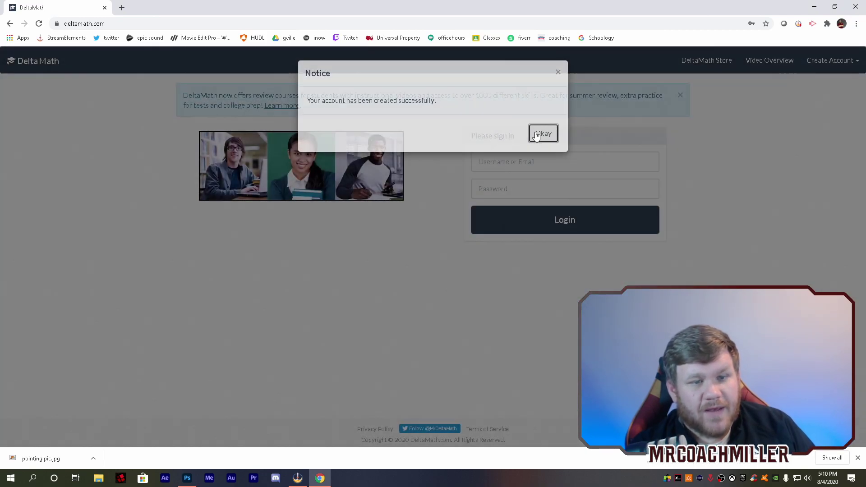
Log in using the saved username suggestion and the account password
{"action": "left_click", "coordinate": [505, 162]}
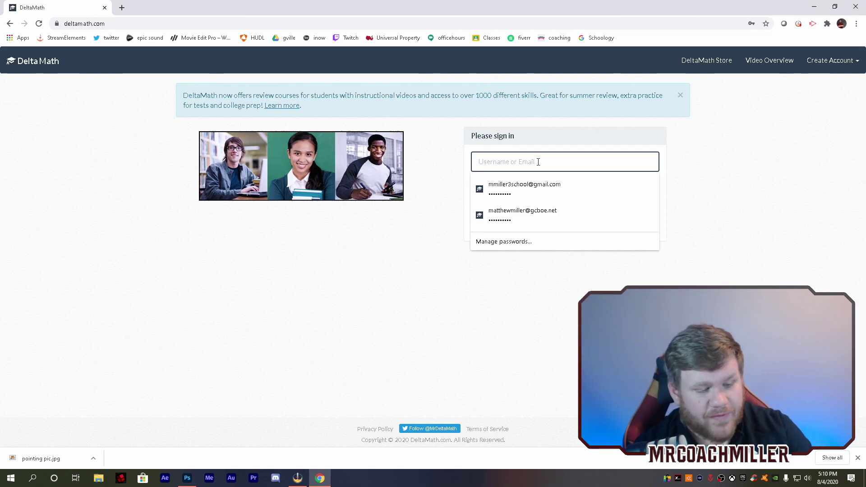
{"action": "type", "text": "math"}
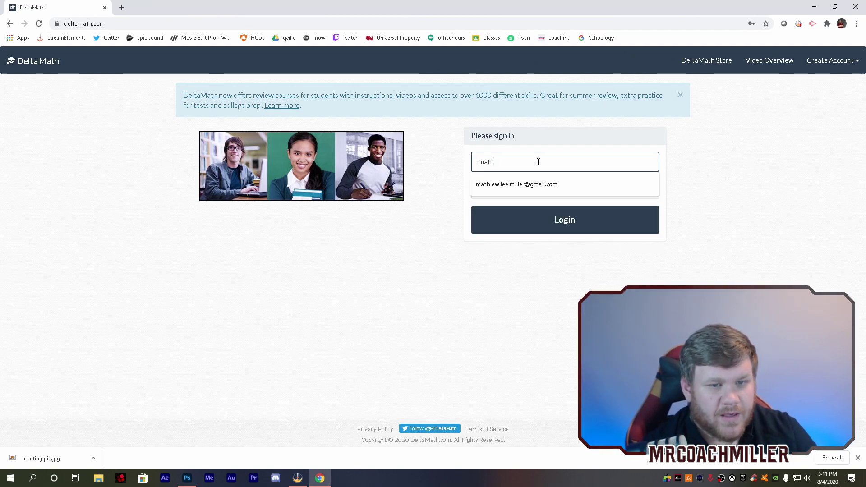
{"action": "key", "text": "Down"}
{"action": "key", "text": "Return"}
{"action": "key", "text": "Tab"}
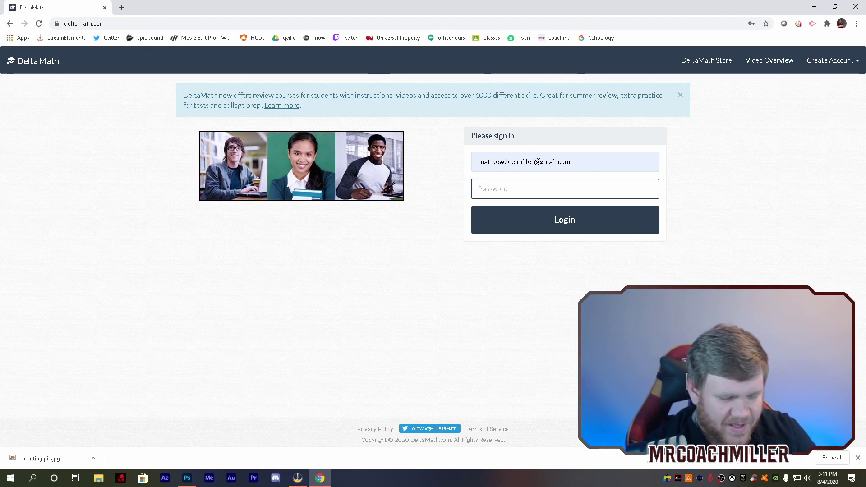
{"action": "type", "text": "•••"}
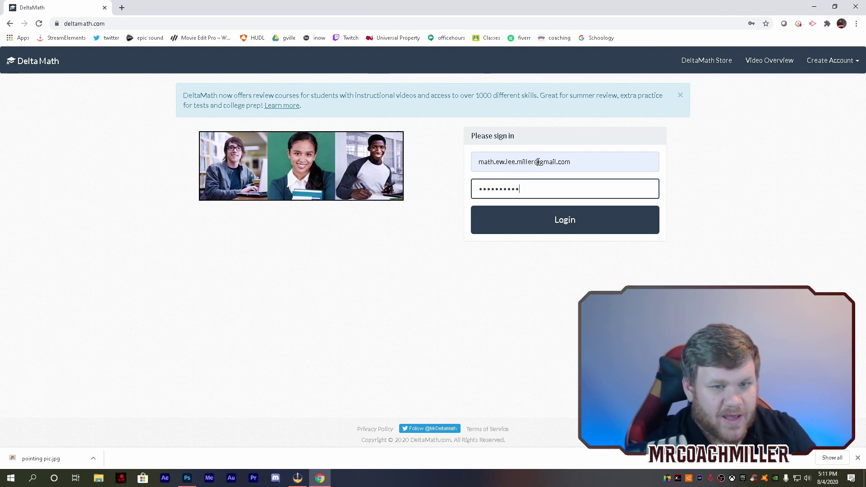
{"action": "key", "text": "Return"}
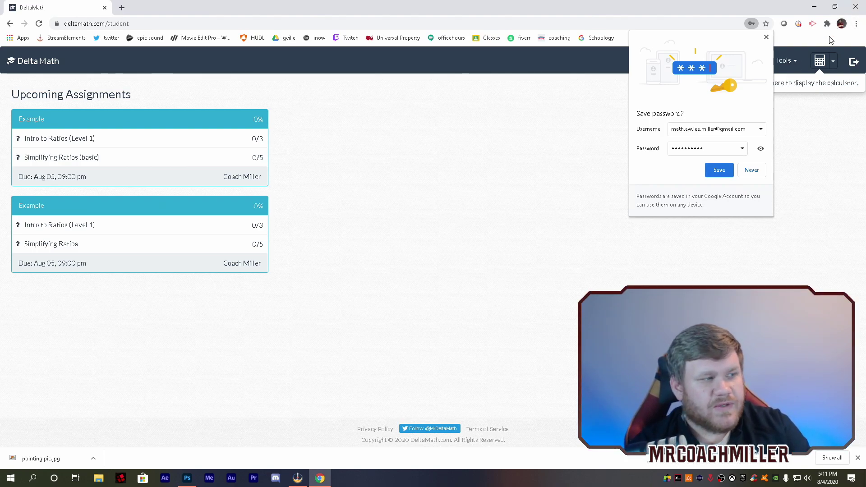
Decline Chrome's password saving and open Intro to Ratios (Level 1) from the first assignment
{"action": "left_click", "coordinate": [752, 171]}
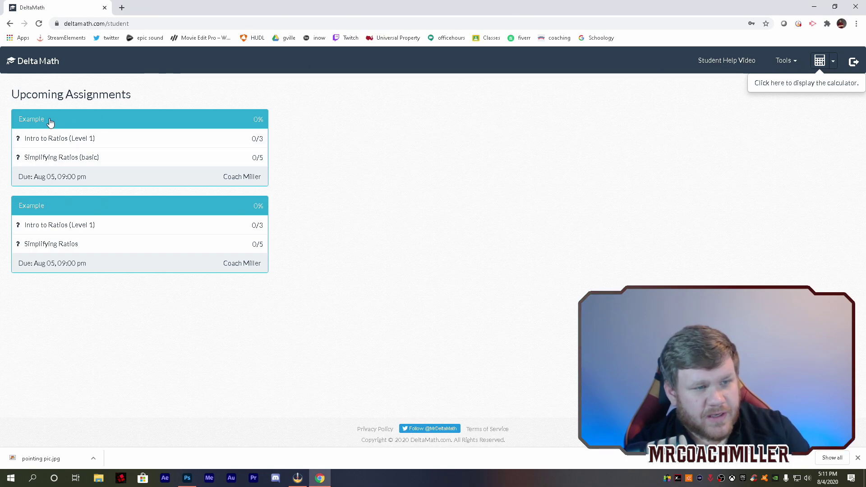
{"action": "left_click", "coordinate": [54, 138]}
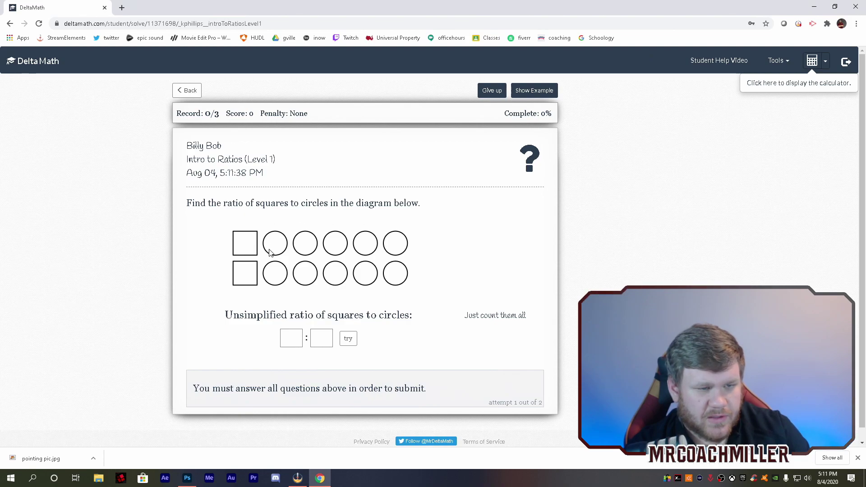
Enter and check the unsimplified squares-to-circles ratio 2 : 10
{"action": "left_click", "coordinate": [292, 338]}
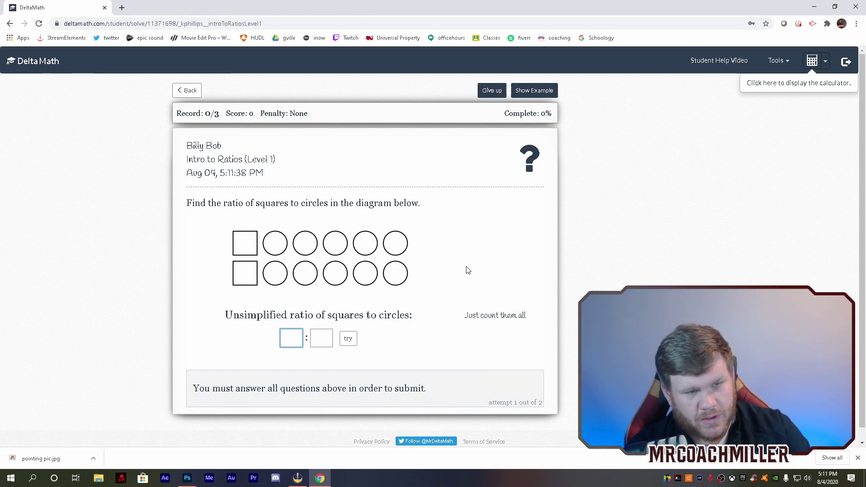
{"action": "type", "text": "2"}
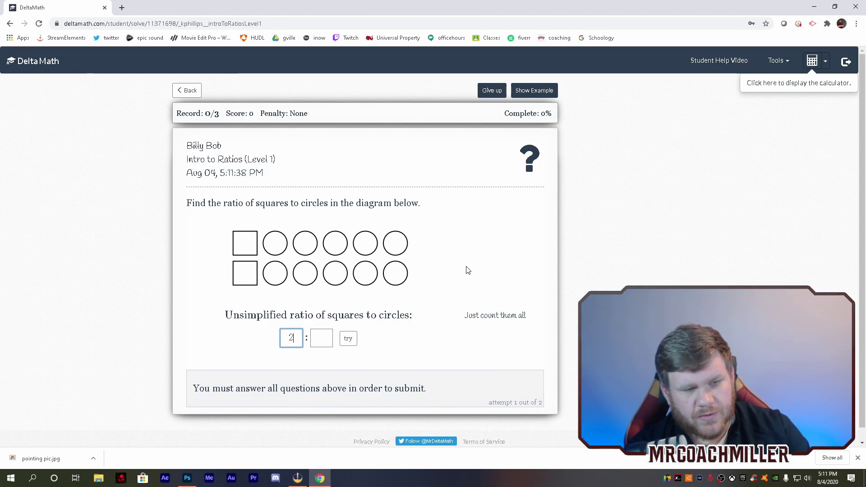
{"action": "key", "text": "Tab"}
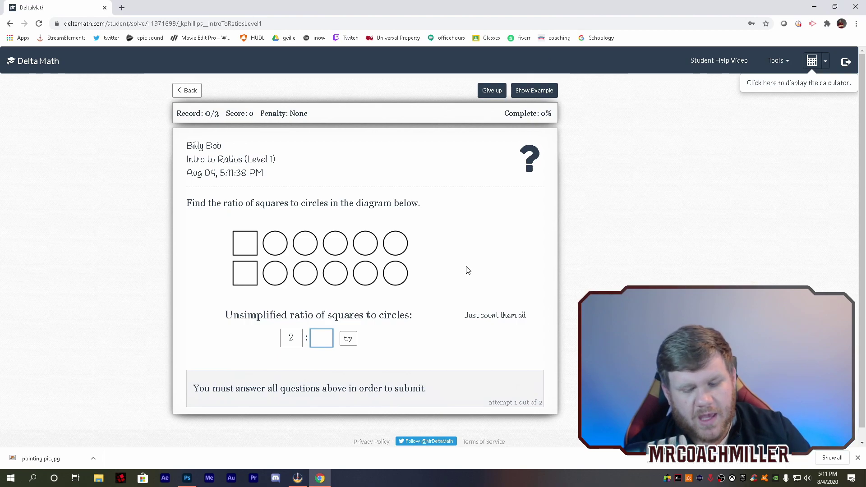
{"action": "type", "text": "10"}
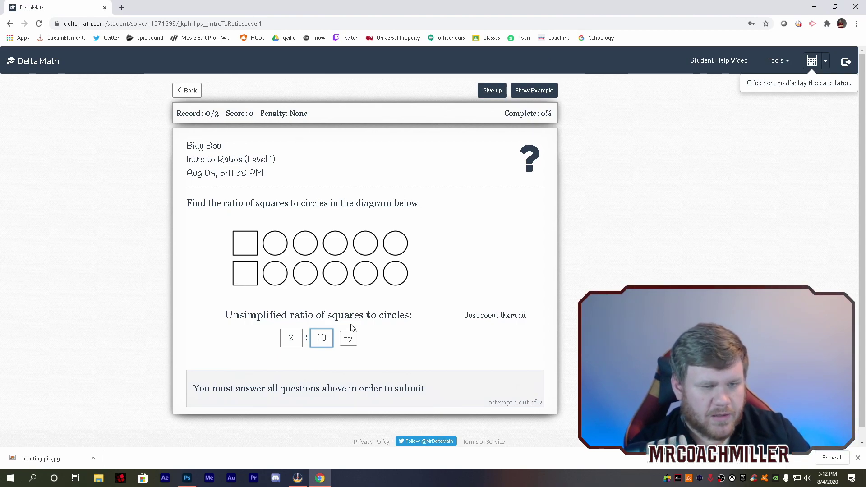
{"action": "left_click", "coordinate": [348, 338]}
Enter 5 circles per square and the simplified ratio 1 : 5, then submit
{"action": "scroll", "coordinate": [422, 273], "scroll_direction": "down", "scroll_amount": 2}
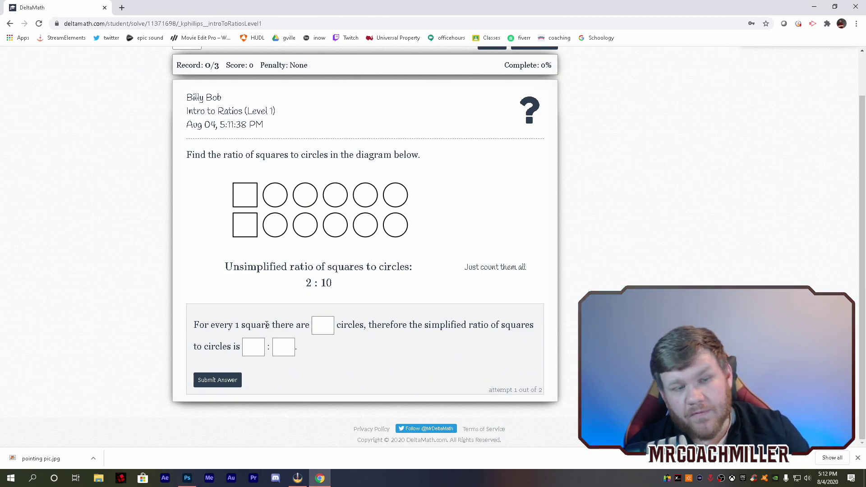
{"action": "left_click", "coordinate": [317, 325]}
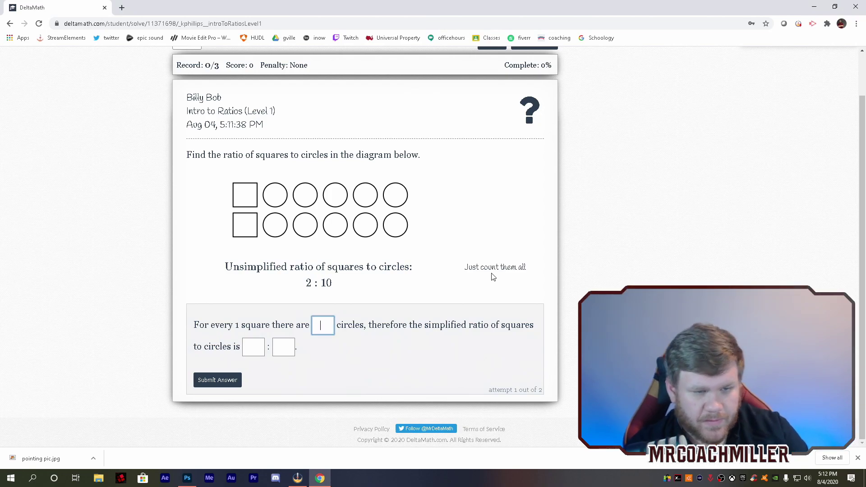
{"action": "type", "text": "5"}
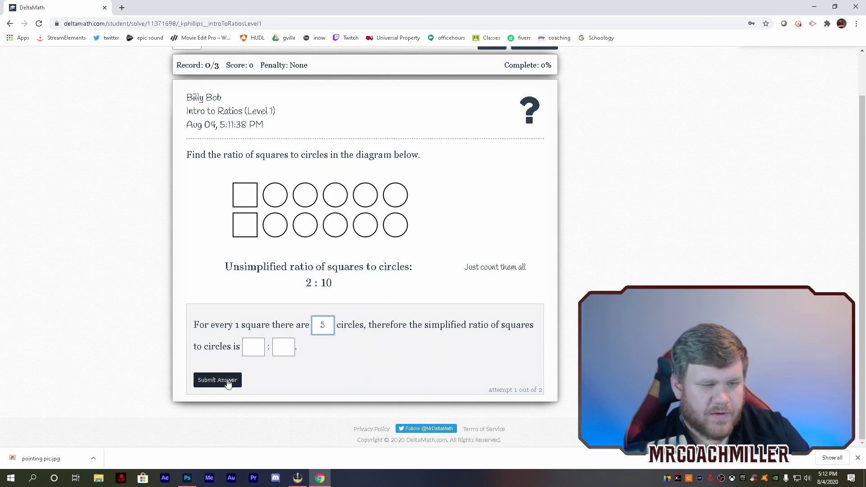
{"action": "key", "text": "Tab"}
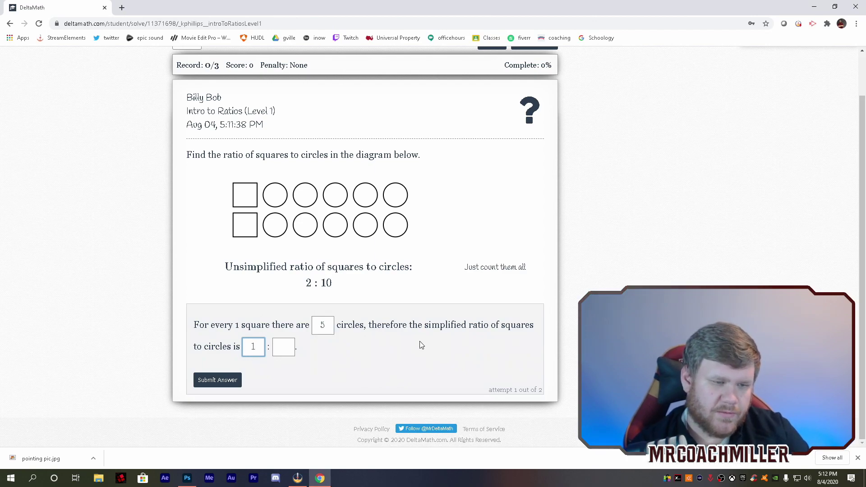
{"action": "key", "text": "Tab"}
{"action": "type", "text": "5"}
{"action": "left_click", "coordinate": [221, 380]}
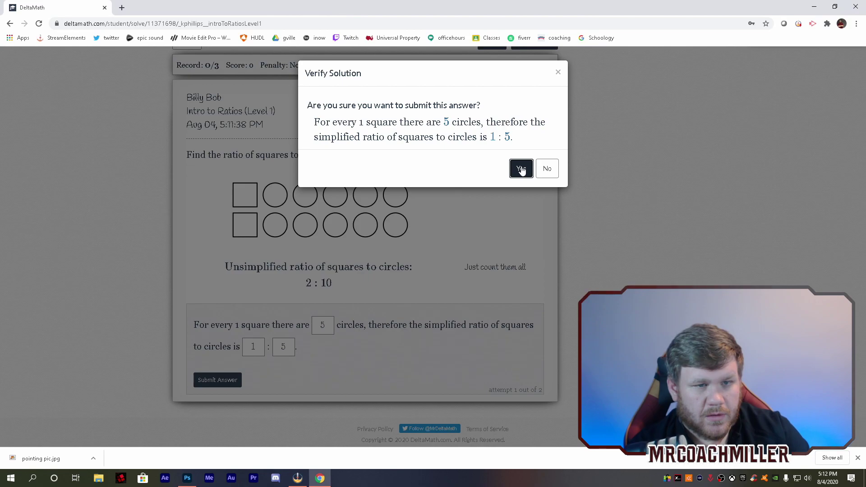
Confirm the 1 : 5 answer, review the worked solution, and return to Upcoming Assignments
{"action": "left_click", "coordinate": [520, 169]}
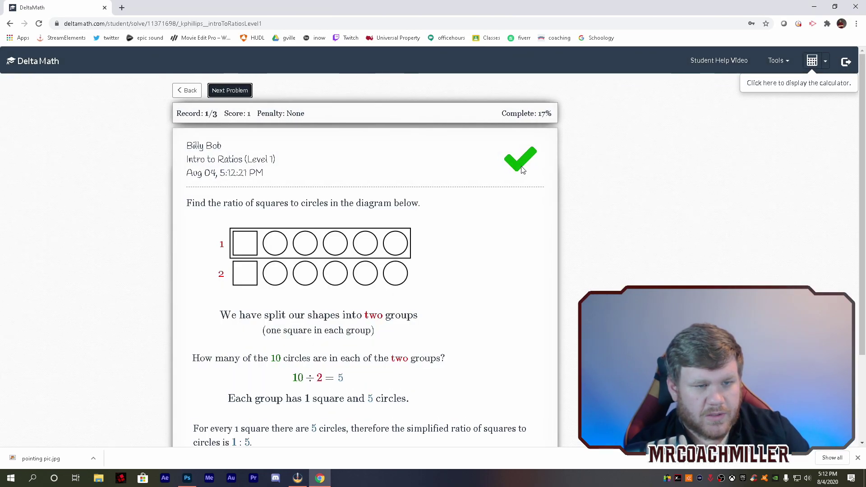
{"action": "scroll", "coordinate": [476, 233], "scroll_direction": "down", "scroll_amount": 3}
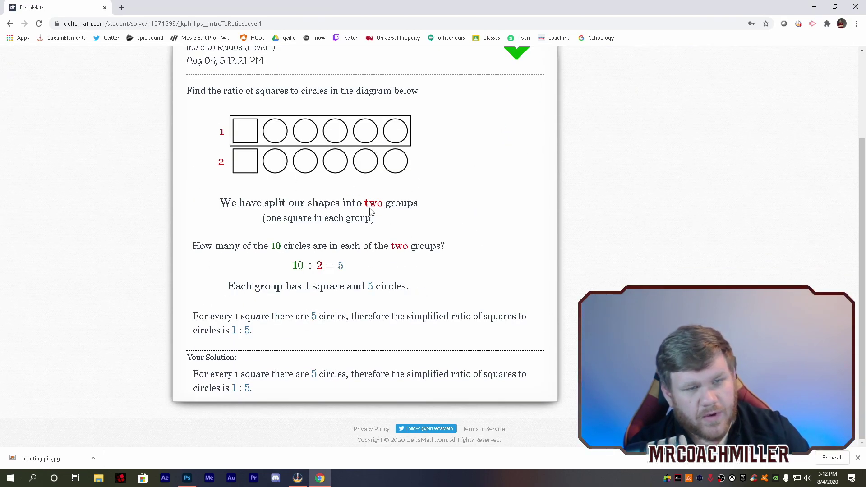
{"action": "scroll", "coordinate": [371, 212], "scroll_direction": "up", "scroll_amount": 2}
{"action": "scroll", "coordinate": [284, 204], "scroll_direction": "down", "scroll_amount": 2}
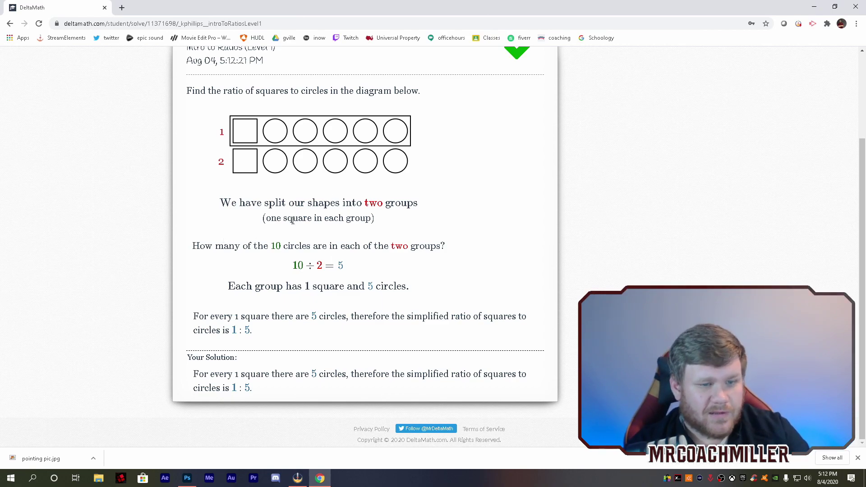
{"action": "scroll", "coordinate": [468, 311], "scroll_direction": "up", "scroll_amount": 3}
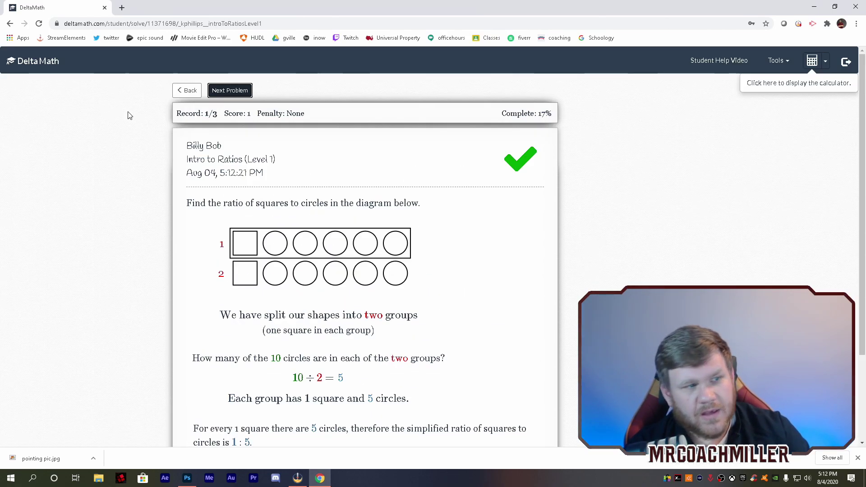
{"action": "left_click", "coordinate": [23, 60]}
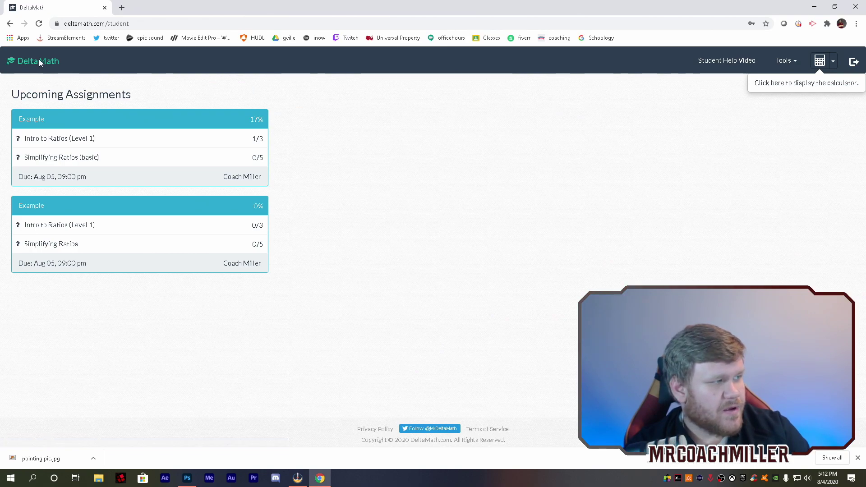